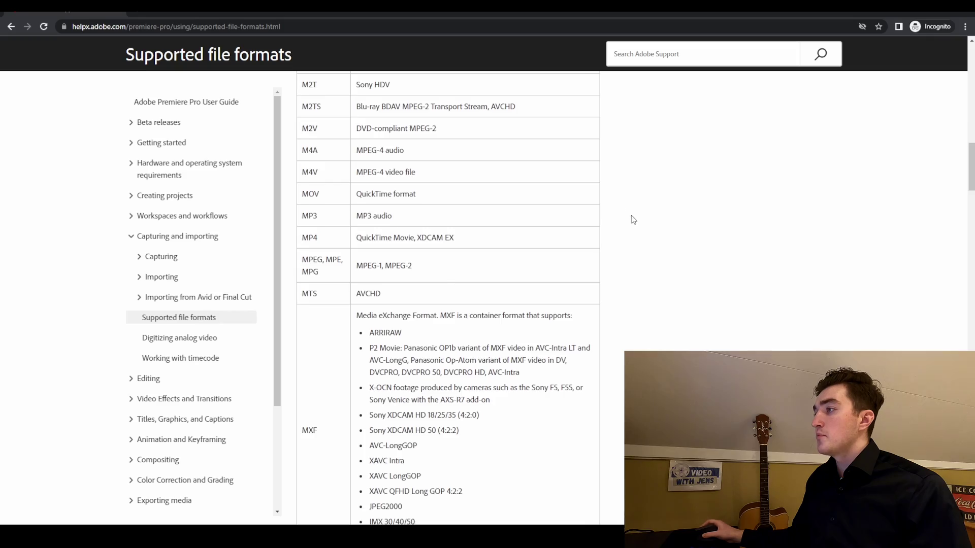
Scroll through the Supported file formats help page, highlighting its title.
{"action": "scroll", "coordinate": [632, 215], "scroll_direction": "up", "scroll_amount": 15}
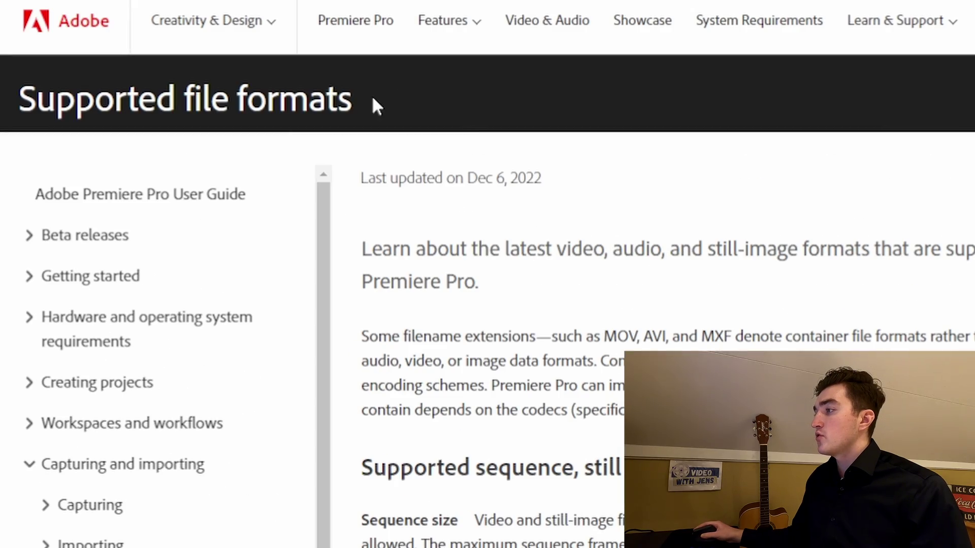
{"action": "left_click_drag", "start_coordinate": [375, 106], "coordinate": [68, 104]}
{"action": "scroll", "coordinate": [386, 253], "scroll_direction": "down", "scroll_amount": 10}
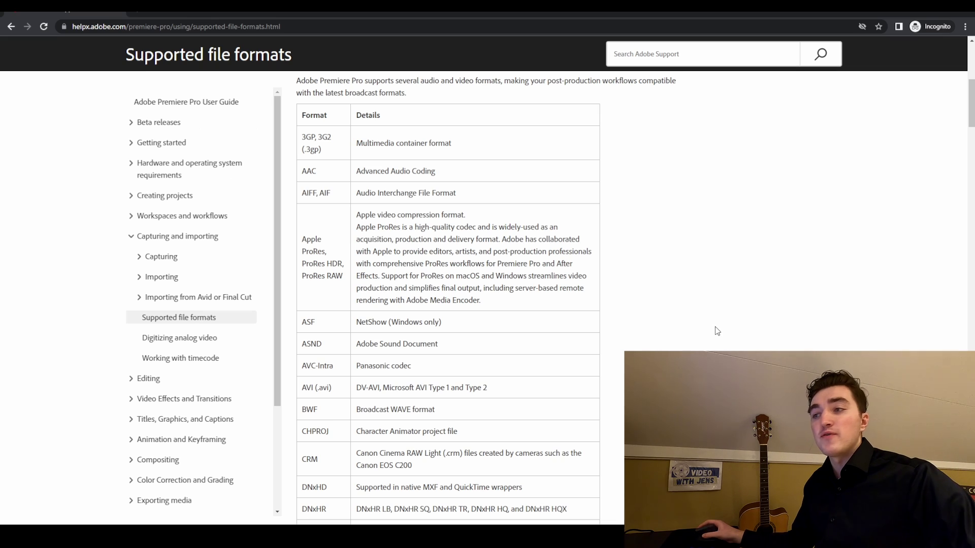
{"action": "scroll", "coordinate": [716, 331], "scroll_direction": "down", "scroll_amount": 8}
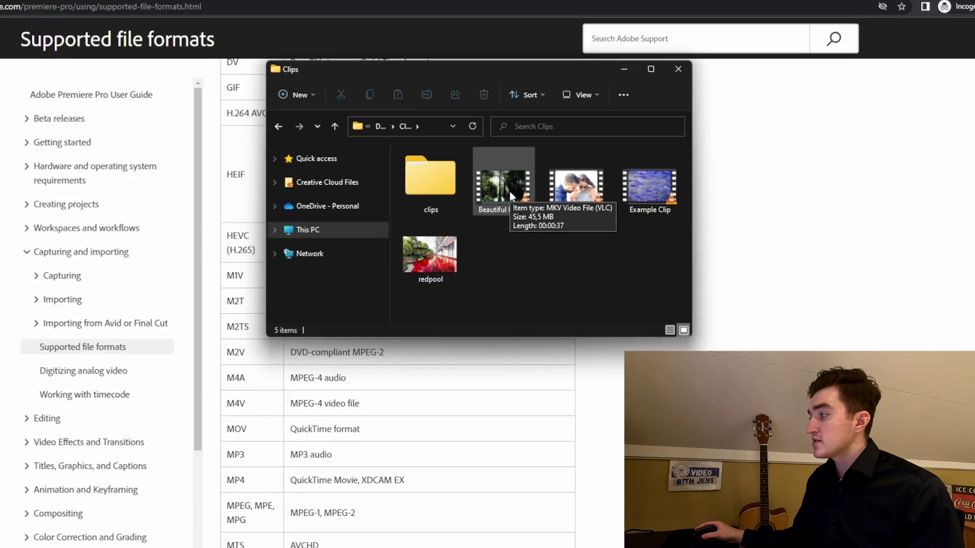
Open the Beautiful Forrest clip's Properties to check its file type.
{"action": "left_click", "coordinate": [545, 188]}
{"action": "right_click", "coordinate": [381, 217]}
{"action": "left_click", "coordinate": [479, 396]}
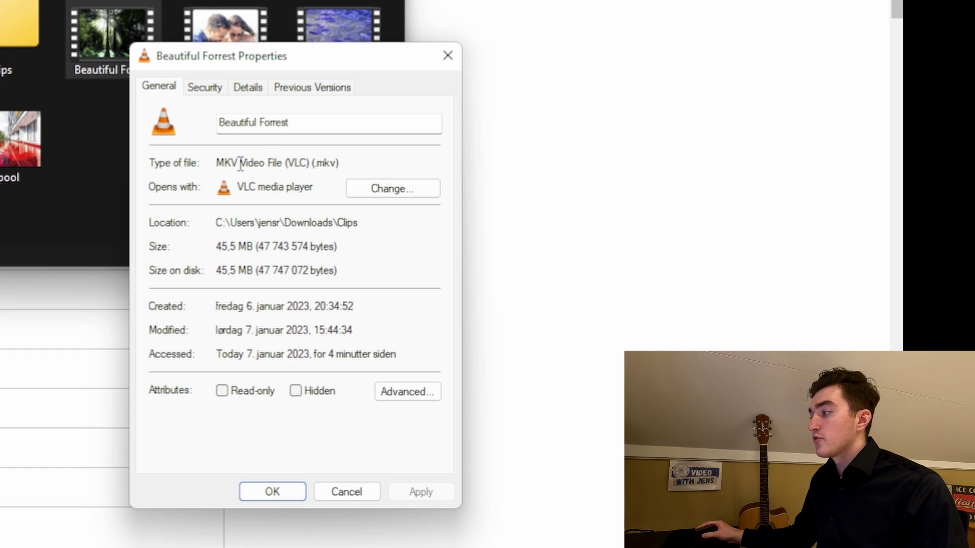
{"action": "scroll", "coordinate": [802, 195], "scroll_direction": "up", "scroll_amount": 8}
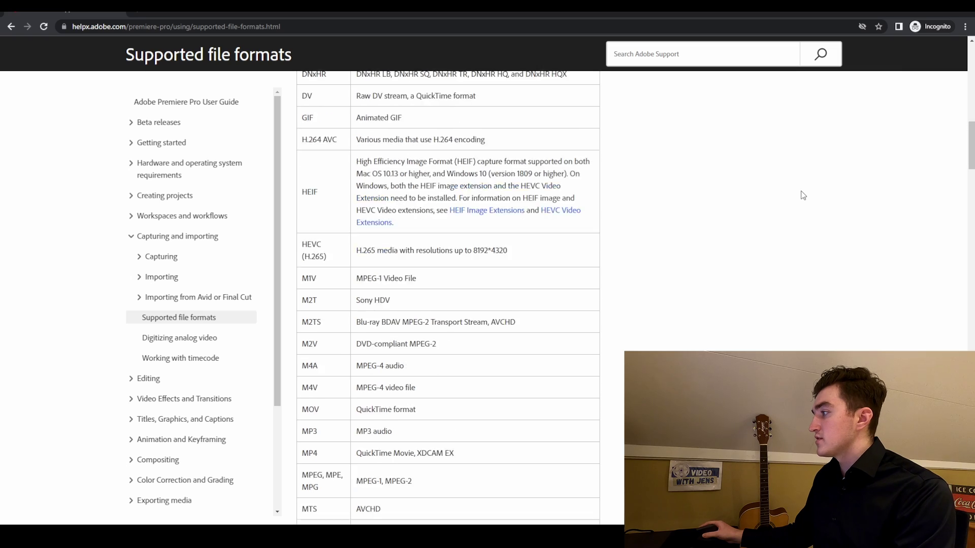
Open find-in-page and highlight the Supported file formats heading.
{"action": "key", "text": "ctrl+f"}
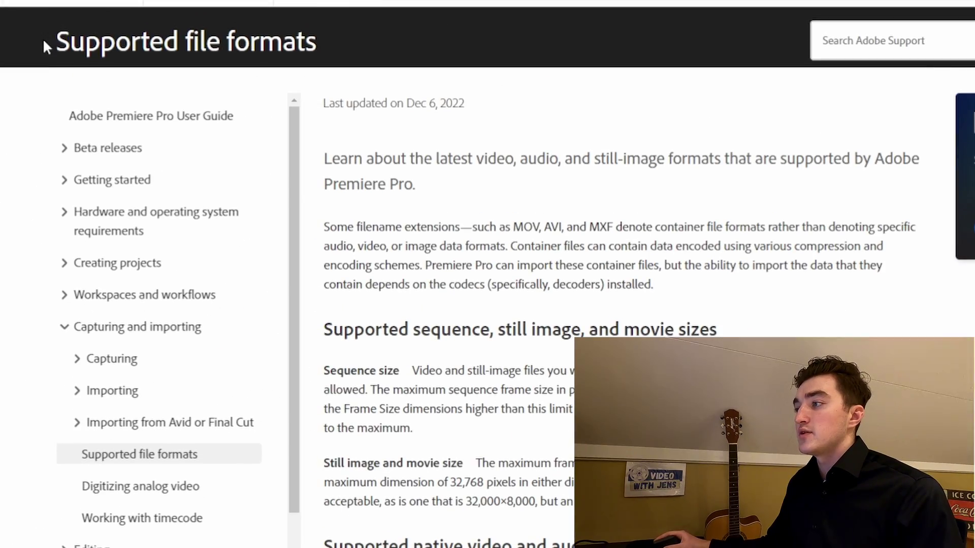
{"action": "left_click_drag", "start_coordinate": [44, 43], "coordinate": [290, 31]}
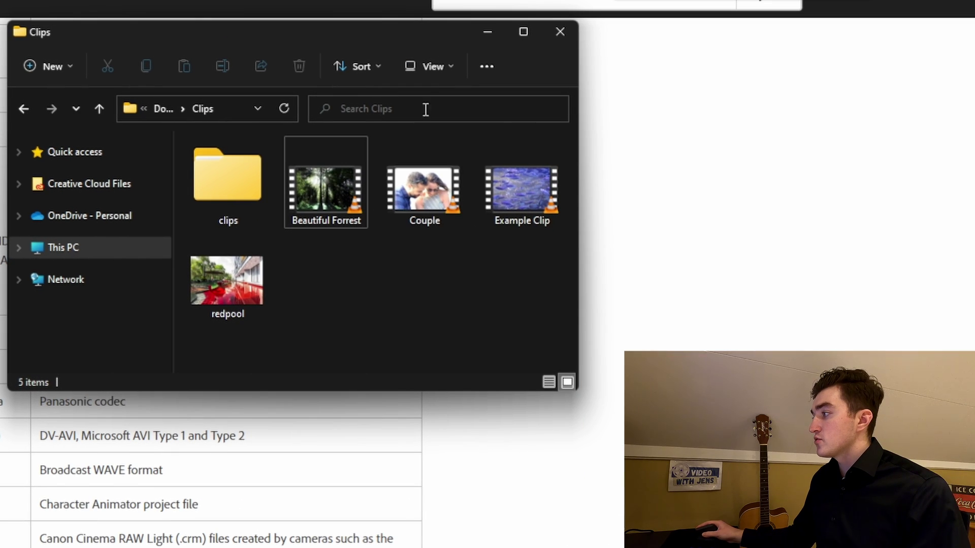
Turn on file name extensions in the Clips folder view.
{"action": "left_click", "coordinate": [449, 67]}
{"action": "mouse_move", "coordinate": [441, 342]}
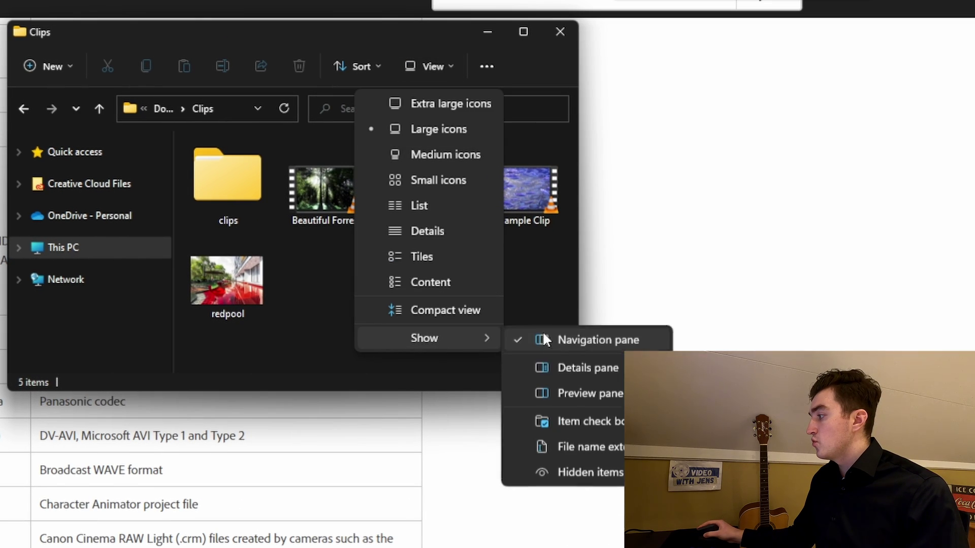
{"action": "left_click", "coordinate": [569, 447]}
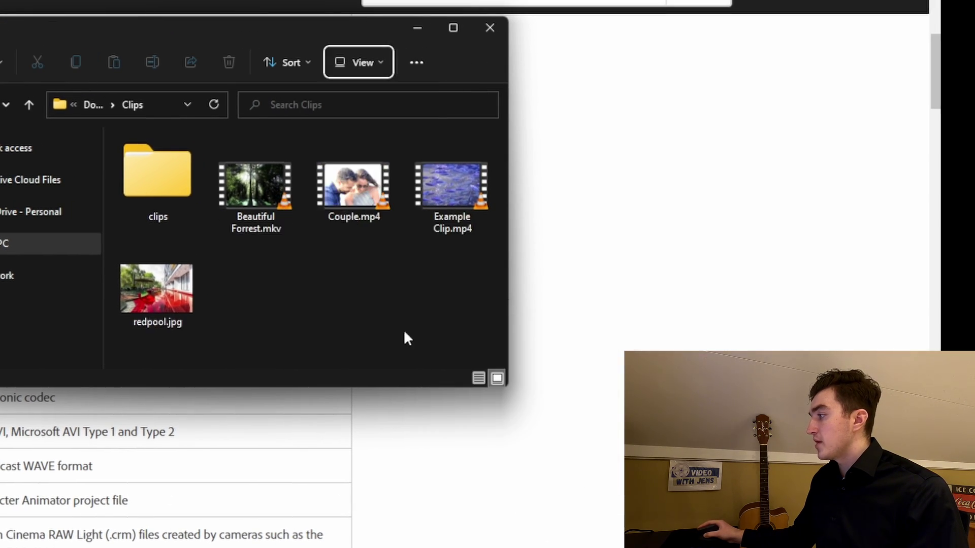
Rename Beautiful Forrest.mkv to the .mts extension and confirm the change.
{"action": "double_click", "coordinate": [283, 202]}
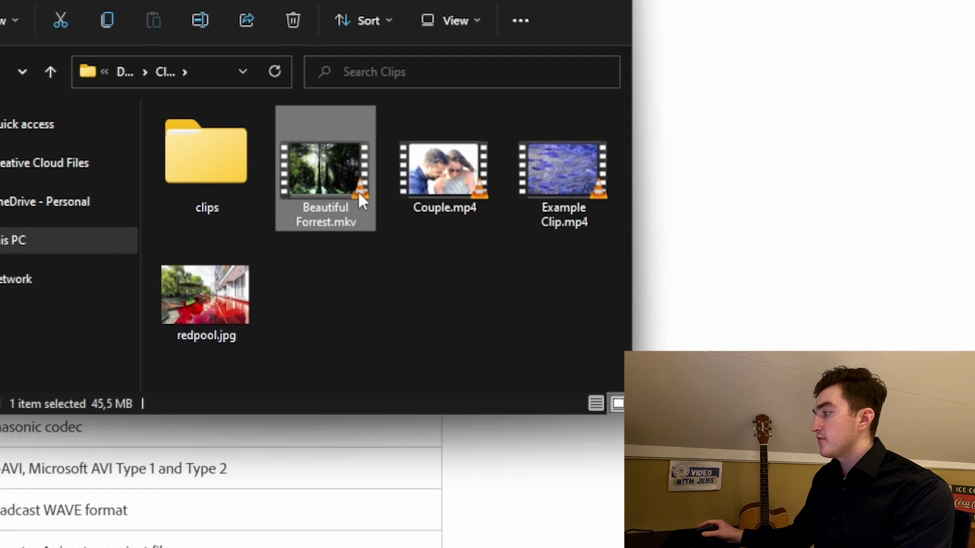
{"action": "right_click", "coordinate": [359, 193]}
{"action": "left_click", "coordinate": [454, 499]}
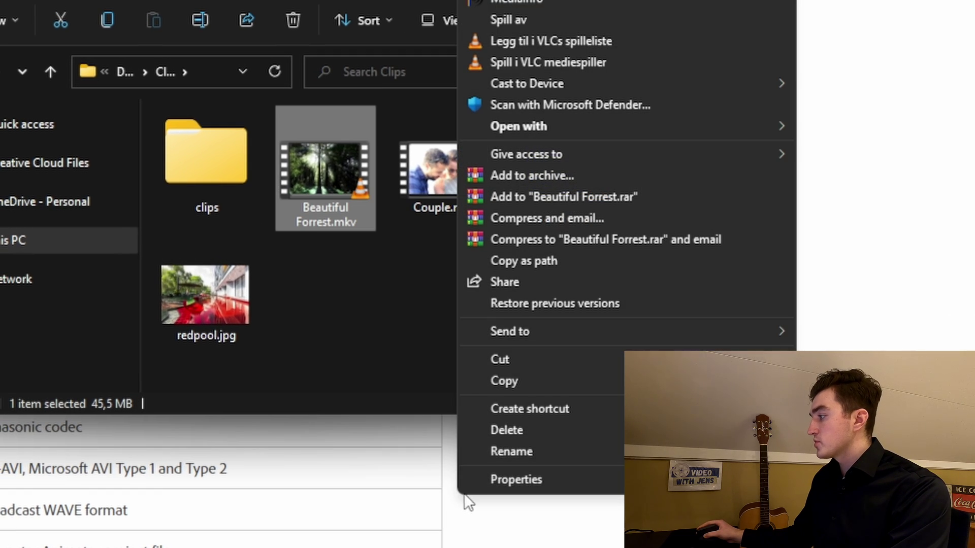
{"action": "left_click", "coordinate": [561, 452]}
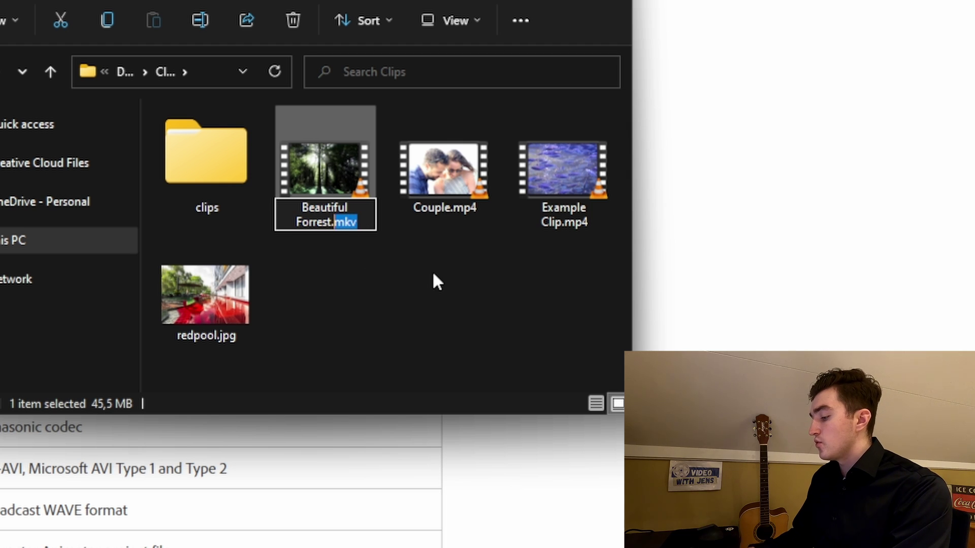
{"action": "type", "text": "mts"}
{"action": "key", "text": "Return"}
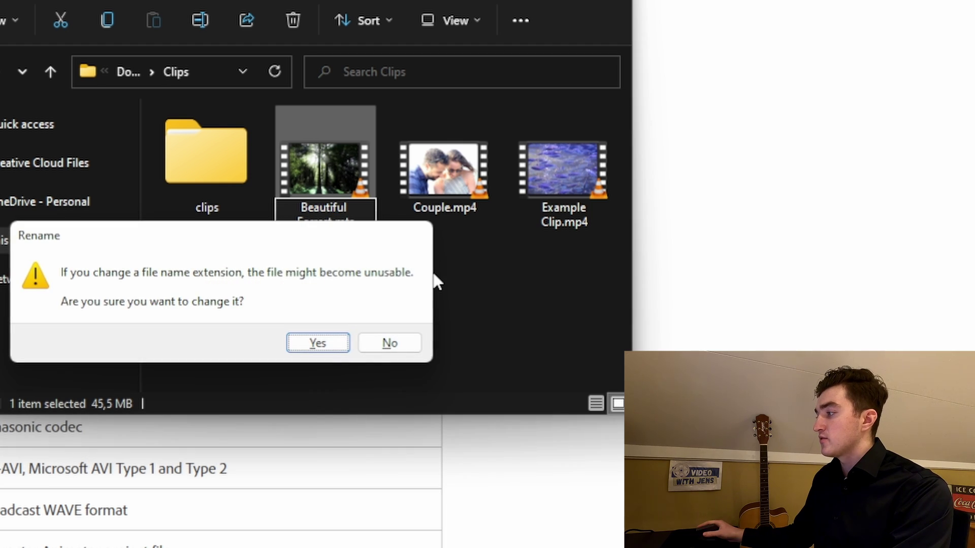
{"action": "left_click", "coordinate": [336, 344]}
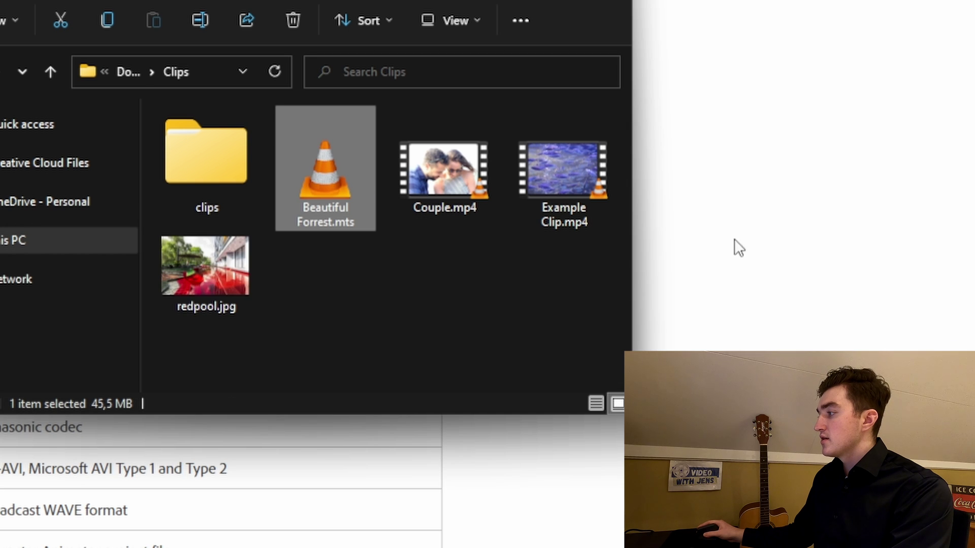
{"action": "left_click", "coordinate": [800, 196]}
{"action": "key", "text": "ctrl+f"}
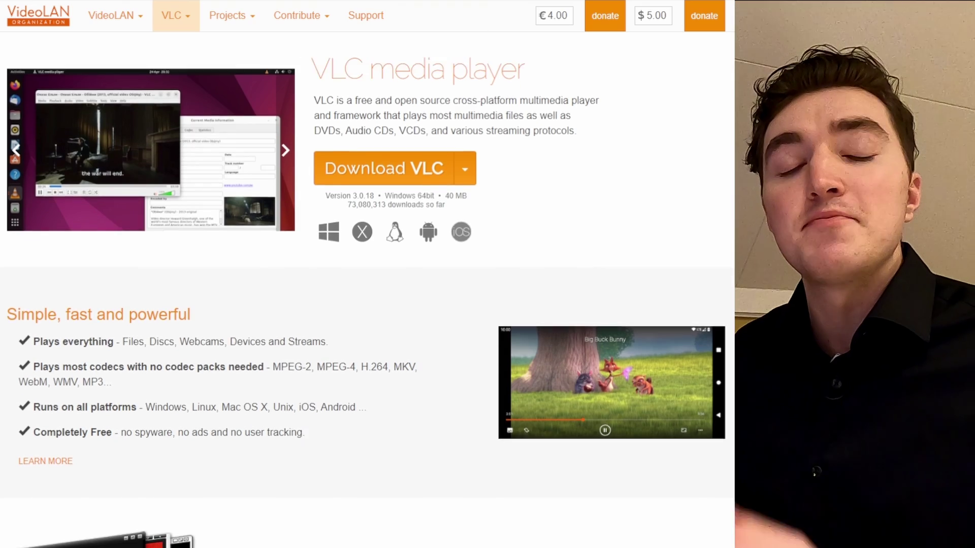
Scroll down the VLC media player download page on videolan.org.
{"action": "scroll", "coordinate": [366, 289], "scroll_direction": "down", "scroll_amount": 4}
{"action": "scroll", "coordinate": [366, 289], "scroll_direction": "down", "scroll_amount": 7}
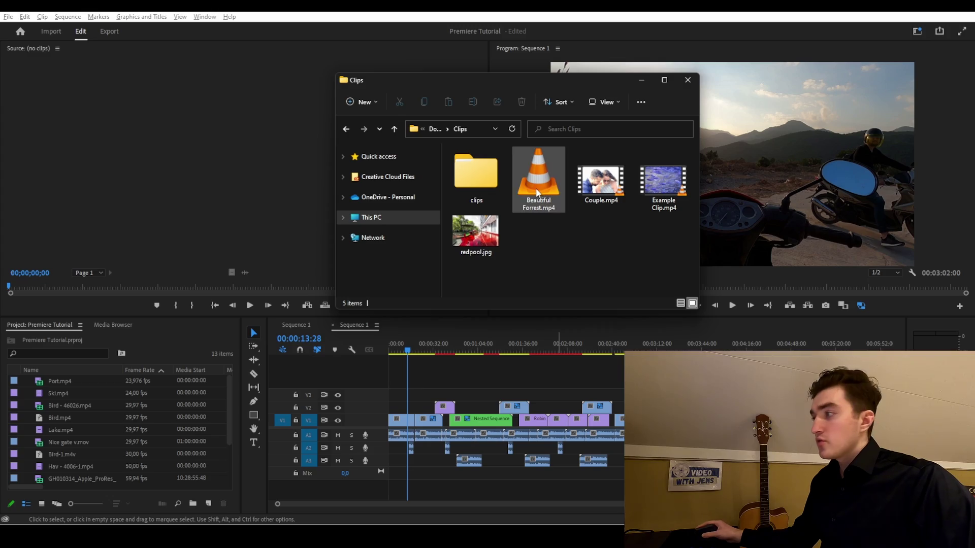
Play Beautiful Forrest.mp4 in VLC and show its codec: H264 - MPEG-4 AVC, 1920x1080.
{"action": "right_click", "coordinate": [536, 187]}
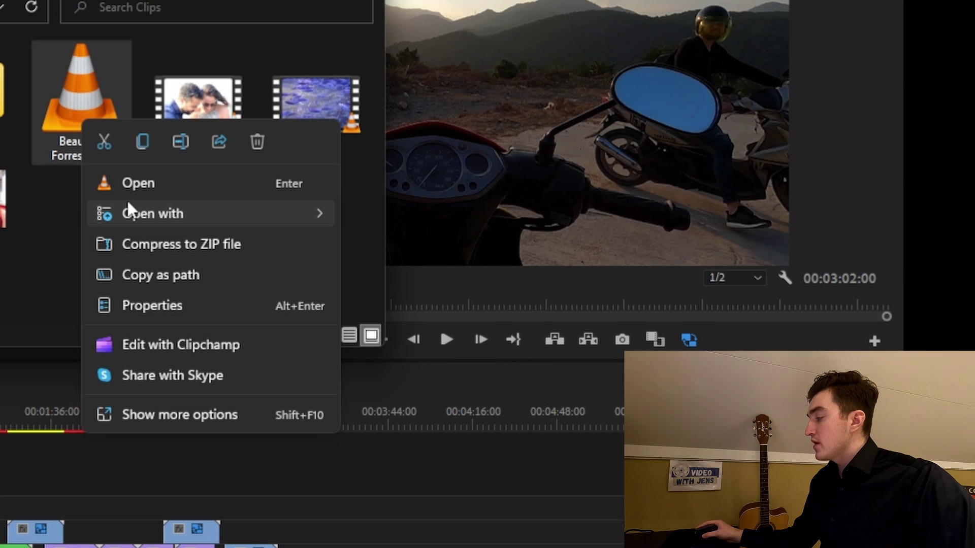
{"action": "mouse_move", "coordinate": [622, 241]}
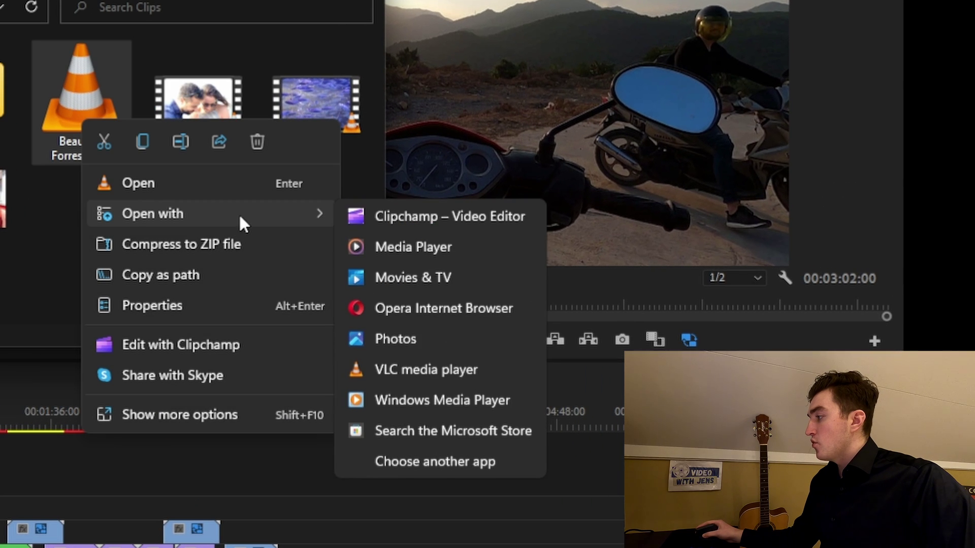
{"action": "left_click", "coordinate": [409, 369]}
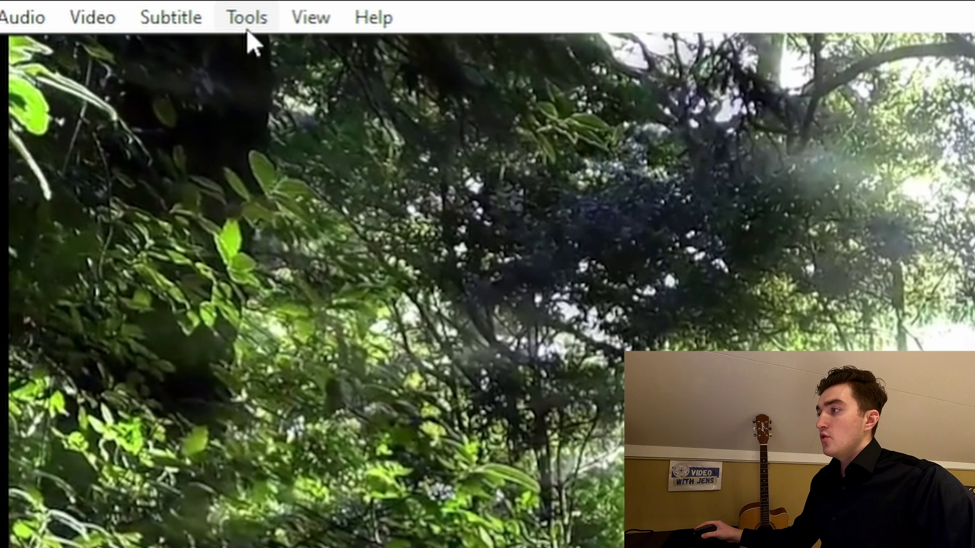
{"action": "left_click", "coordinate": [247, 25]}
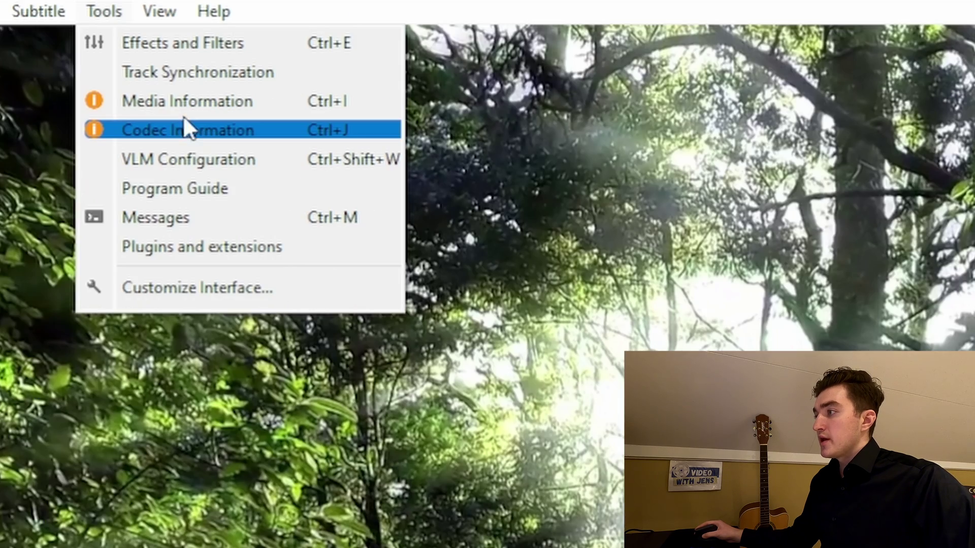
{"action": "left_click", "coordinate": [385, 158]}
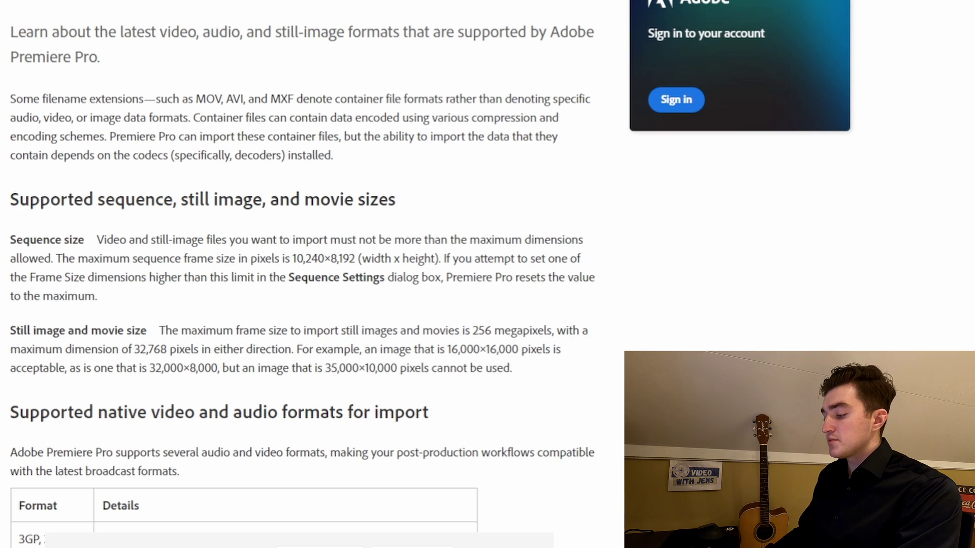
Find H.264 on the formats page, then scroll down the Shutter Encoder website.
{"action": "type", "text": "H.264"}
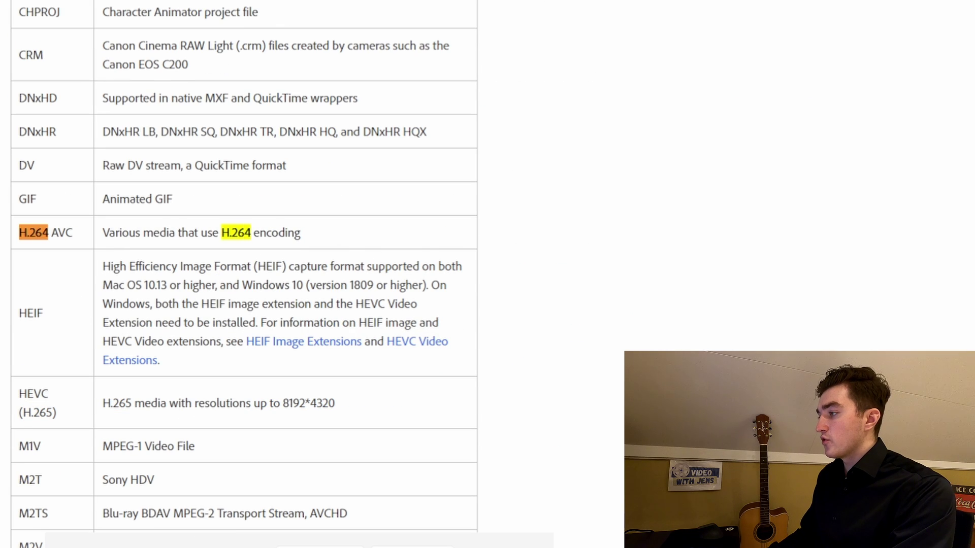
{"action": "key", "text": "Escape"}
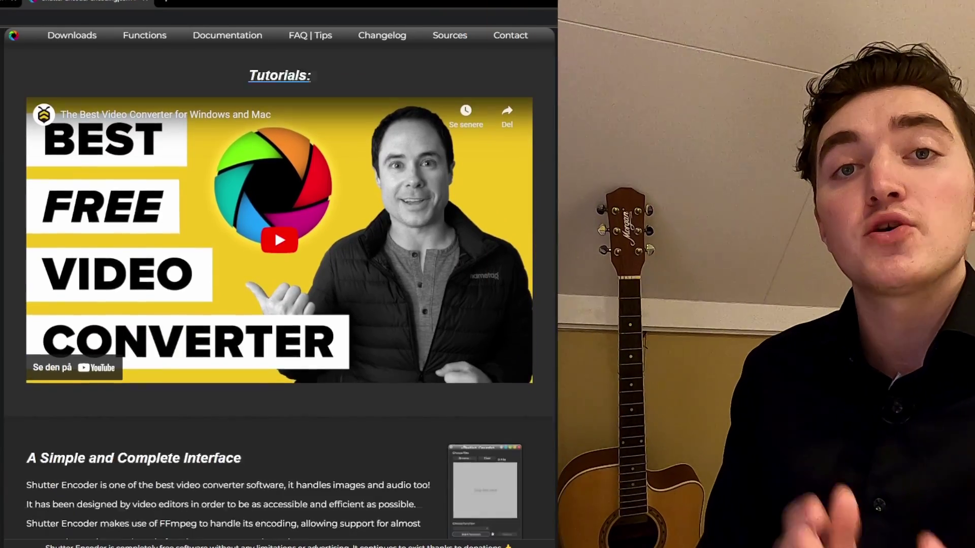
{"action": "scroll", "coordinate": [279, 295], "scroll_direction": "down", "scroll_amount": 15}
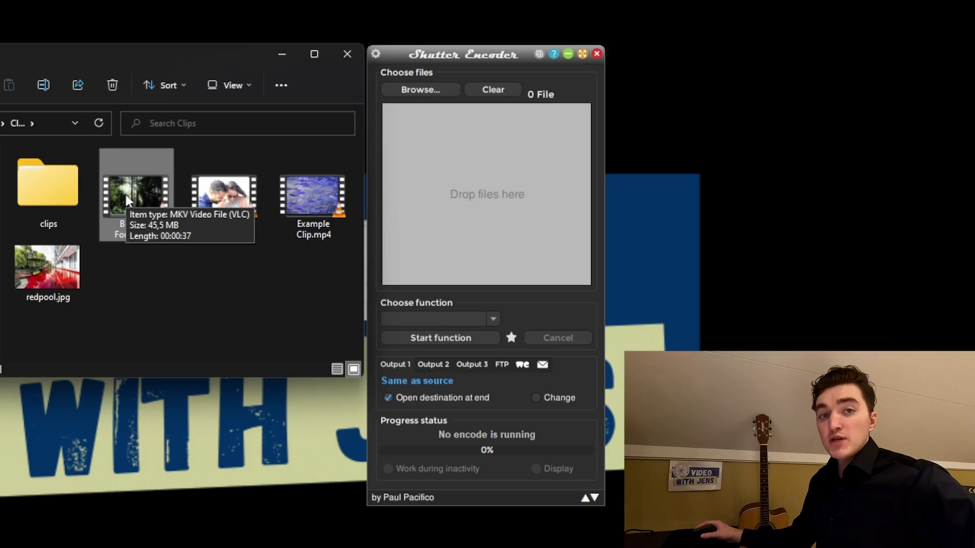
Load Beautiful Forrest.mkv into Shutter Encoder and encode it to DNxHD 120.
{"action": "left_click_drag", "start_coordinate": [131, 209], "coordinate": [486, 214]}
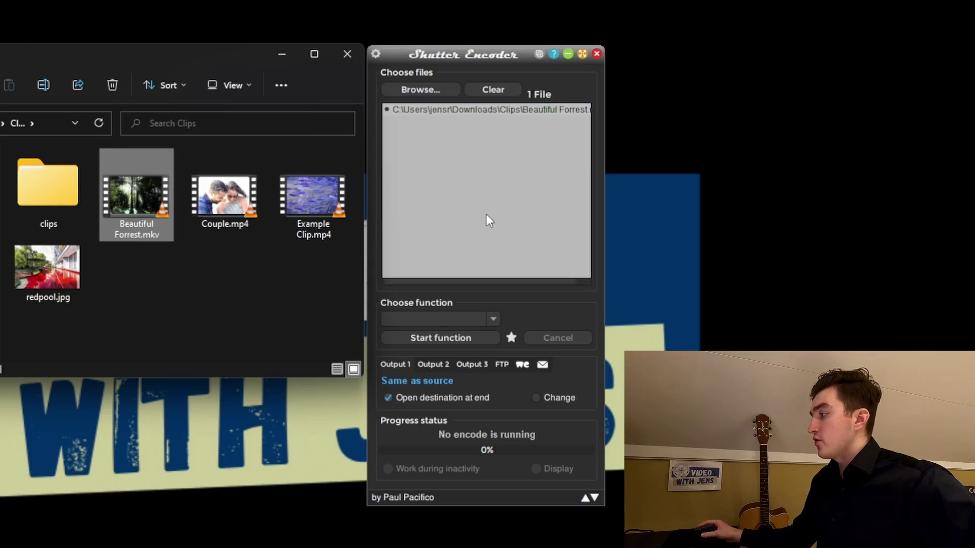
{"action": "left_click", "coordinate": [492, 320]}
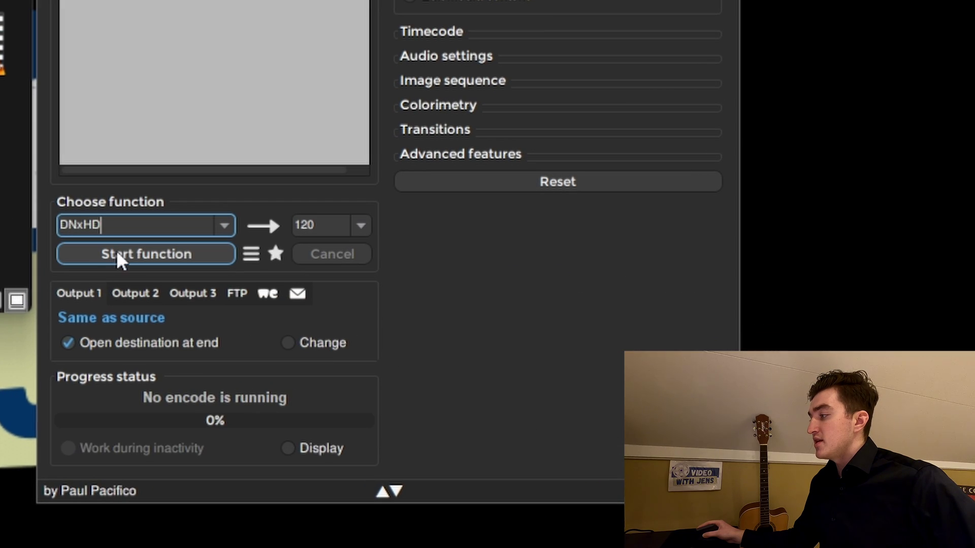
{"action": "left_click", "coordinate": [186, 260]}
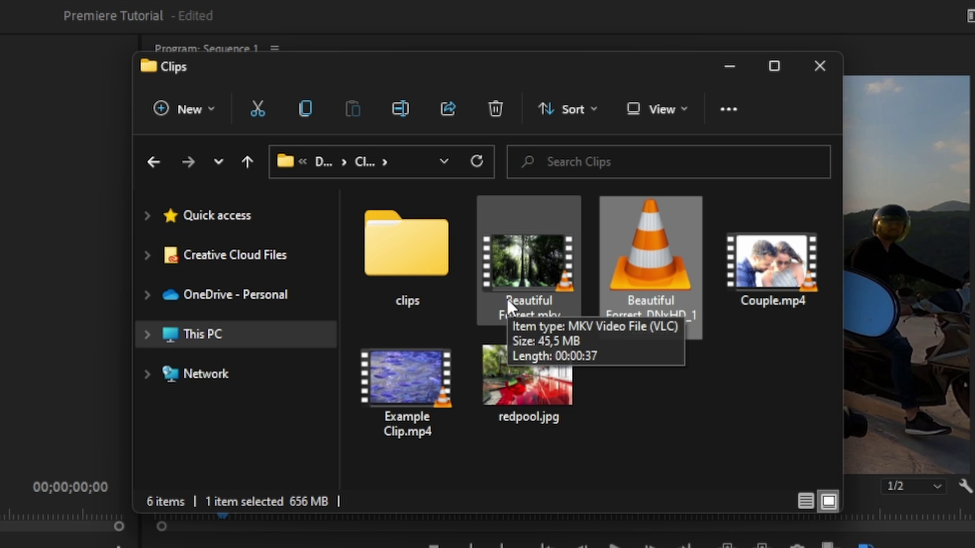
Drag Beautiful Forrest_DNxHD_120.mov from the Clips folder into Premiere's Project panel.
{"action": "left_click_drag", "start_coordinate": [672, 284], "coordinate": [284, 391]}
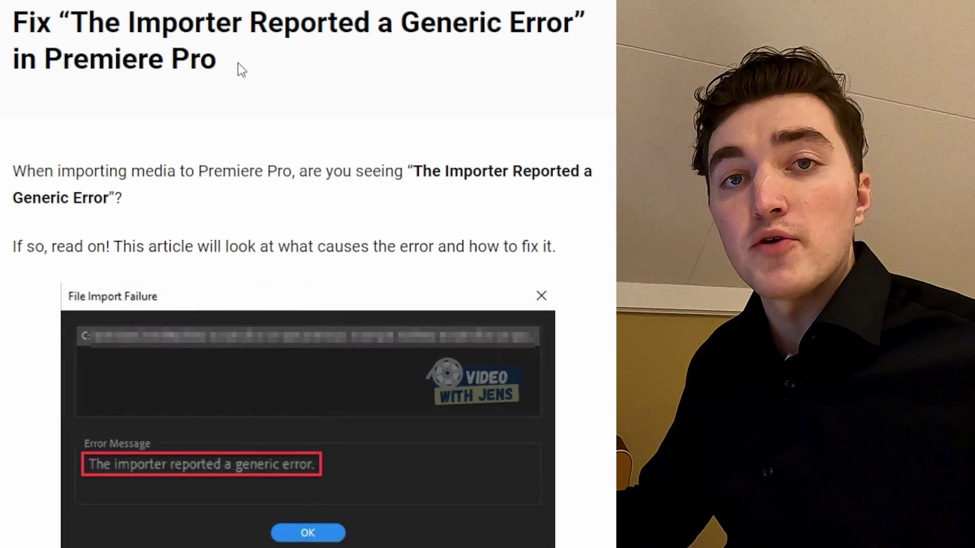
Scroll the generic-error article down to section 5, Change the File Extension Name.
{"action": "scroll", "coordinate": [243, 64], "scroll_direction": "down", "scroll_amount": 20}
{"action": "scroll", "coordinate": [249, 65], "scroll_direction": "down", "scroll_amount": 20}
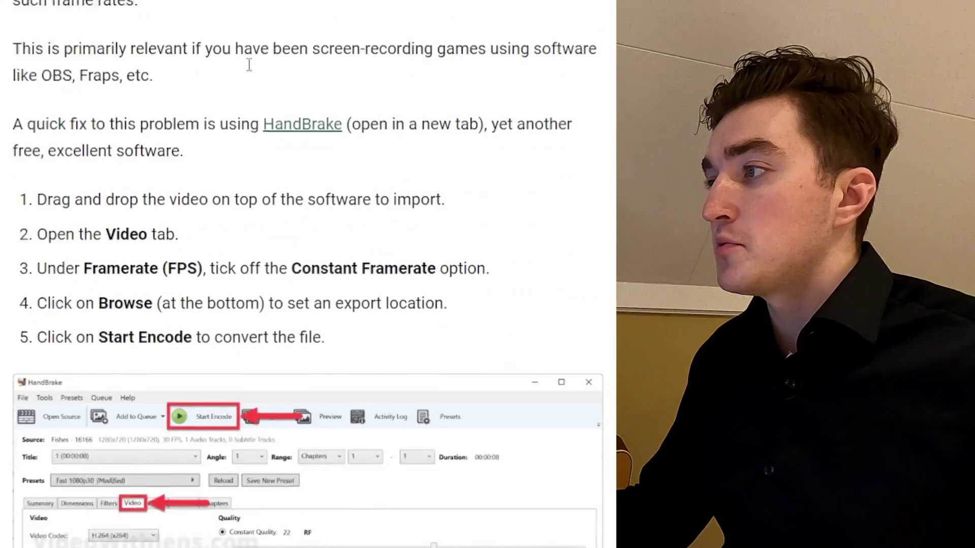
{"action": "scroll", "coordinate": [249, 64], "scroll_direction": "down", "scroll_amount": 20}
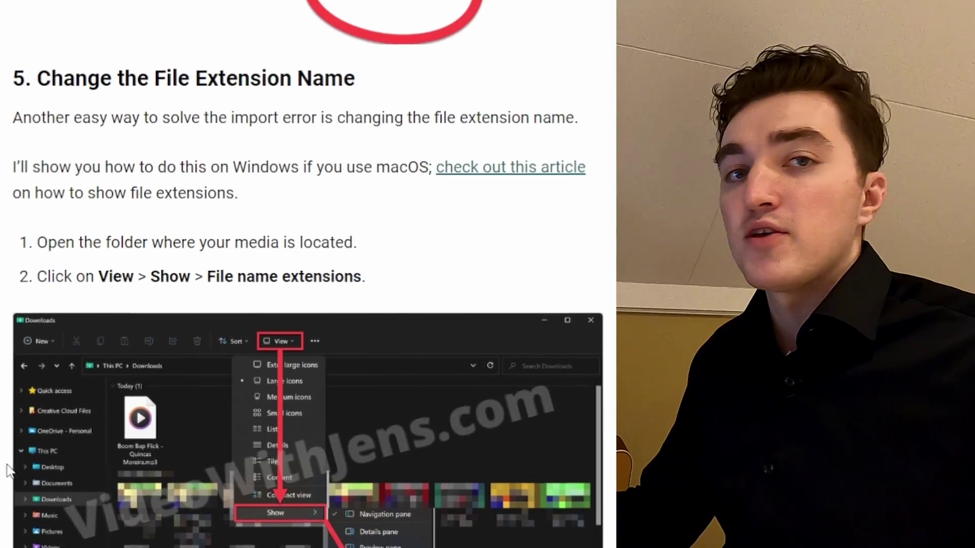
{"action": "scroll", "coordinate": [588, 222], "scroll_direction": "down", "scroll_amount": 10}
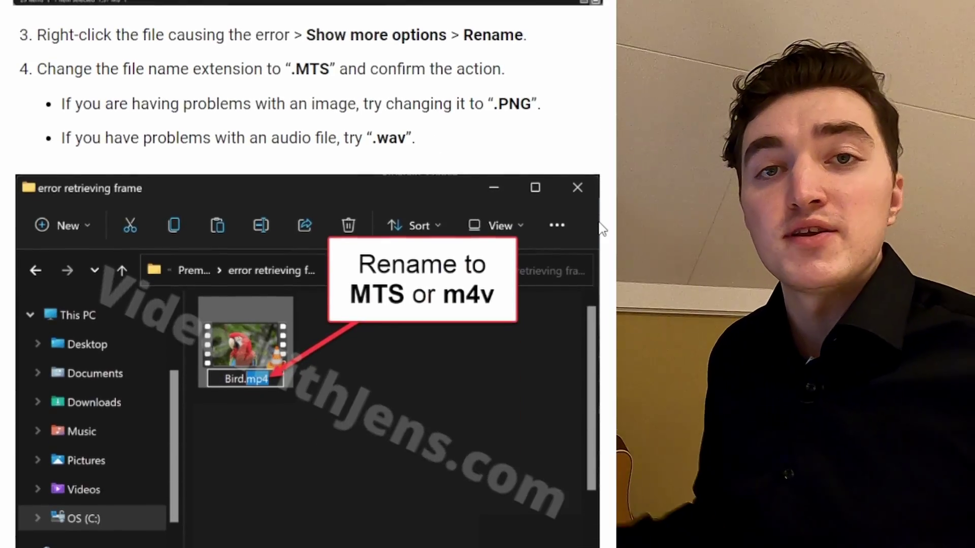